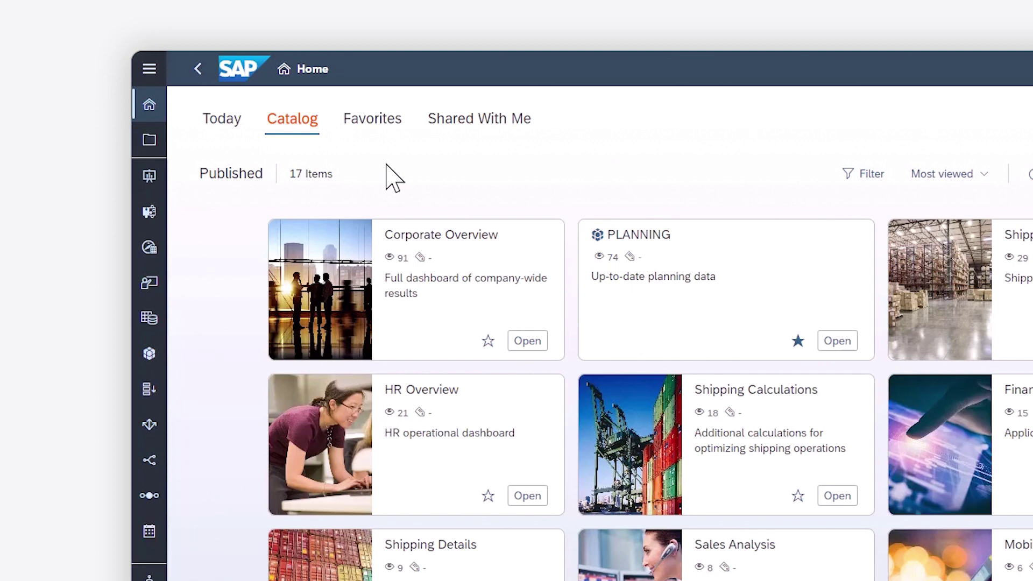
Leave the Catalog and show the My Files listing in the file browser
{"action": "left_click", "coordinate": [150, 139]}
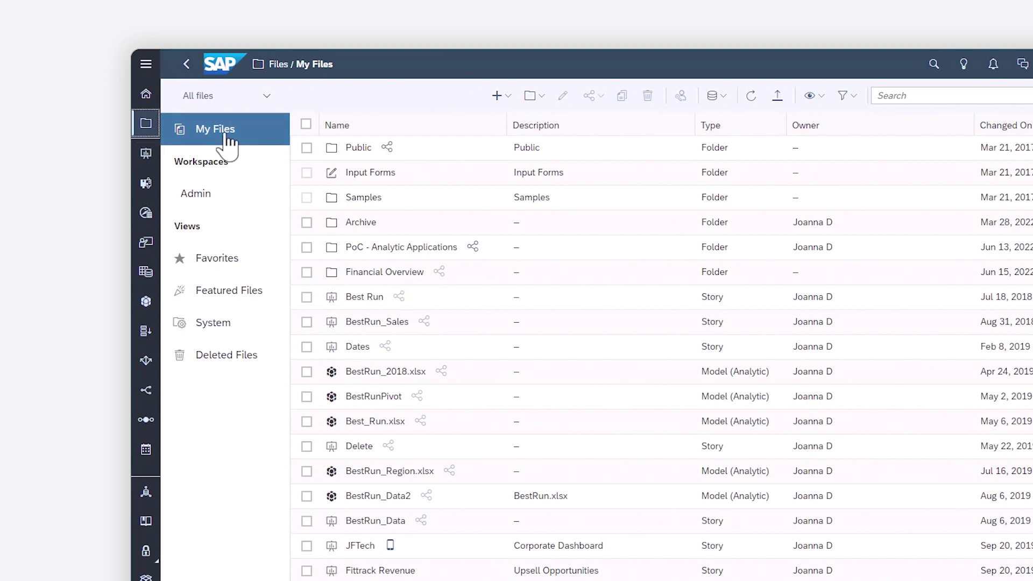
Enter the Public folder and review the create menu, ownership filter and file-type filter options
{"action": "left_click", "coordinate": [359, 148]}
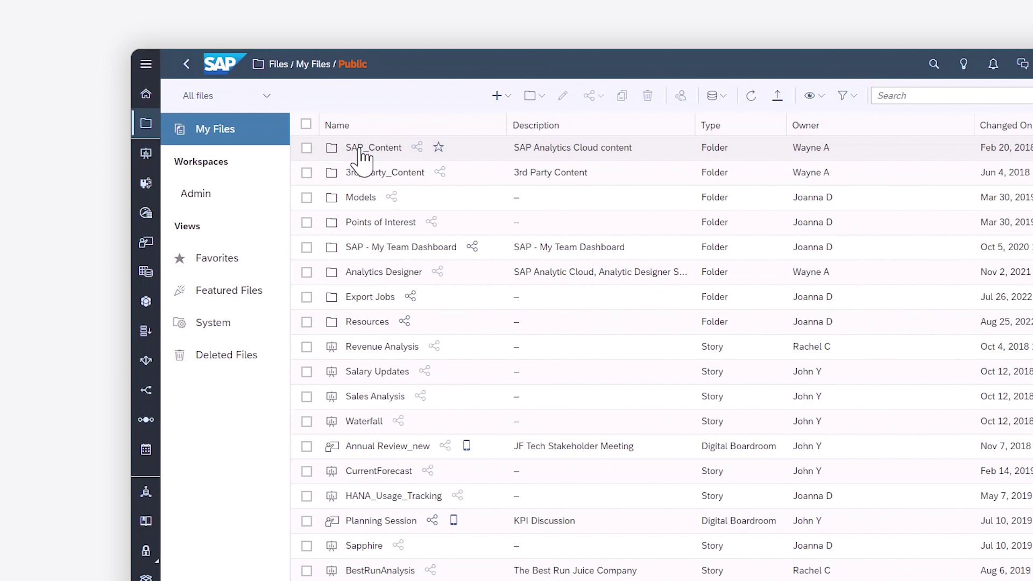
{"action": "left_click", "coordinate": [512, 103]}
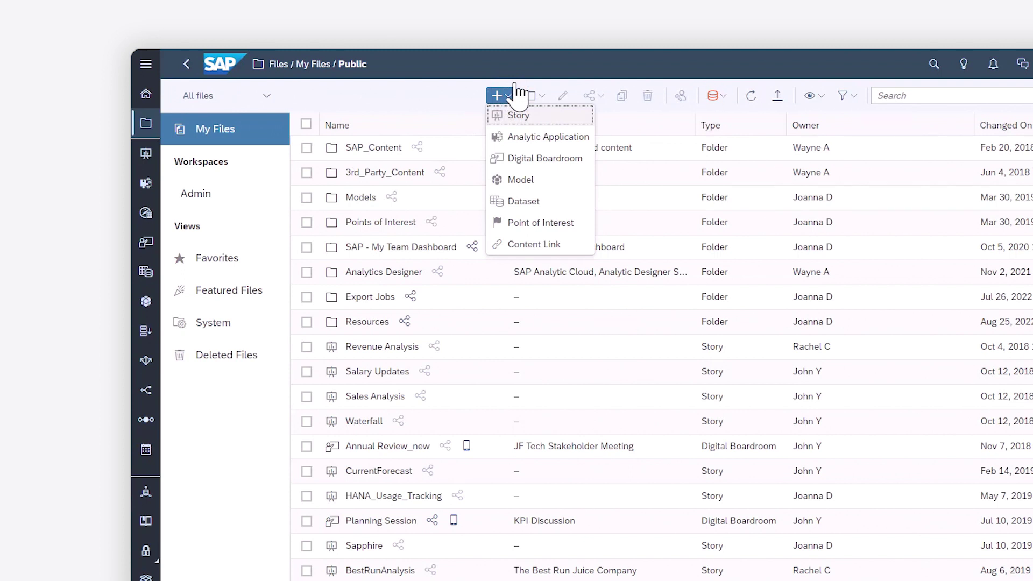
{"action": "left_click", "coordinate": [512, 99]}
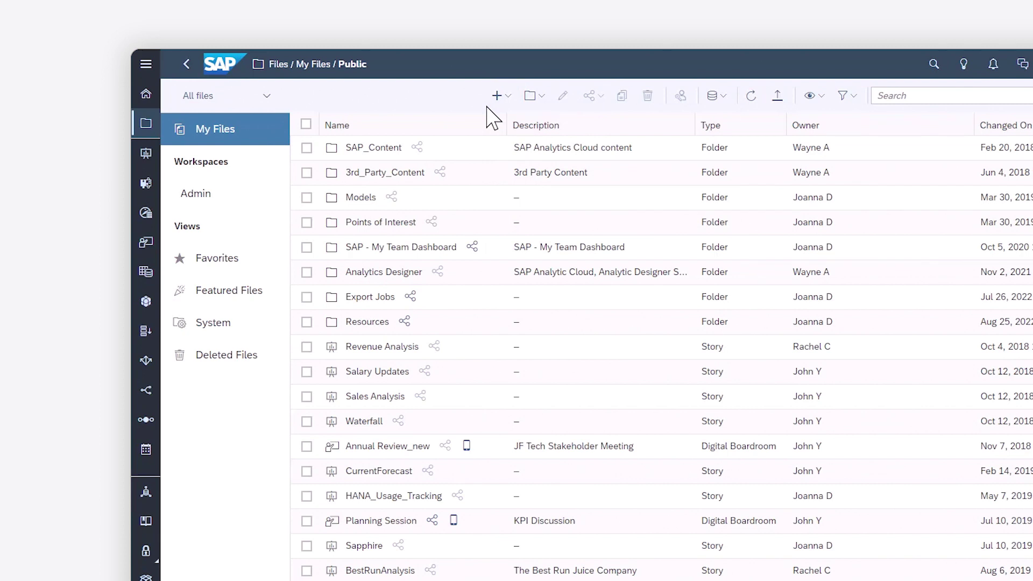
{"action": "left_click", "coordinate": [268, 98]}
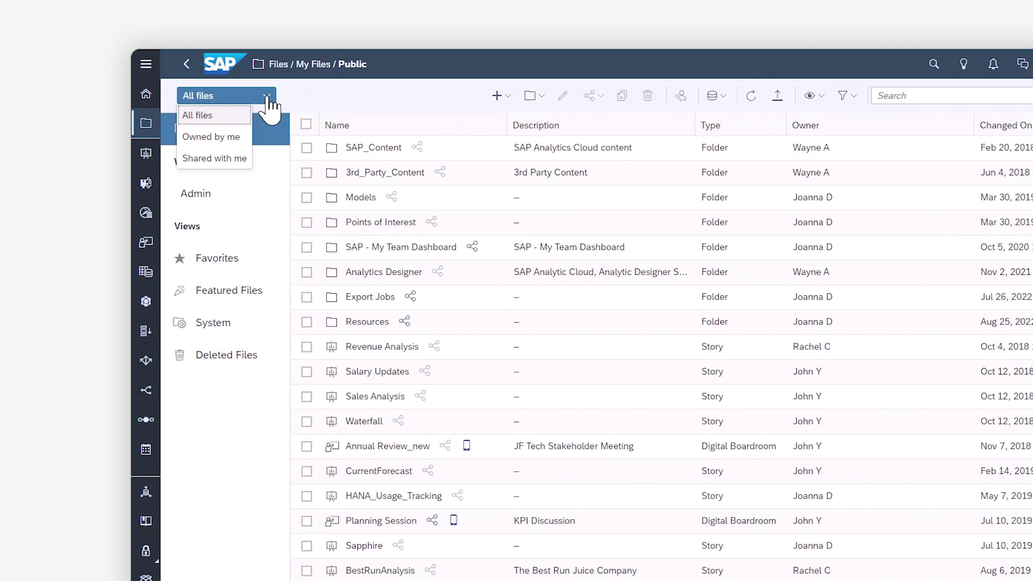
{"action": "left_click", "coordinate": [267, 102]}
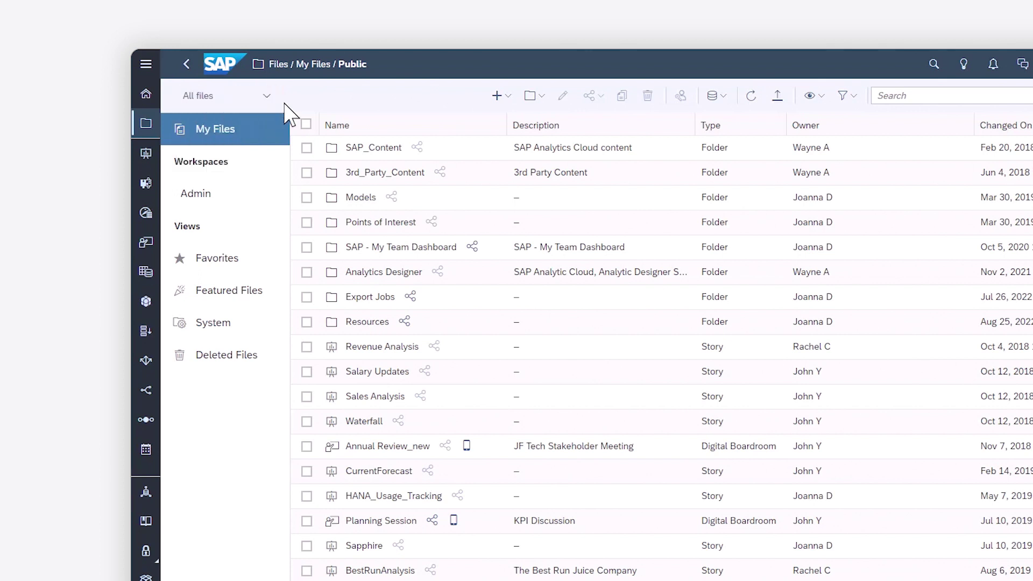
{"action": "left_click", "coordinate": [847, 99]}
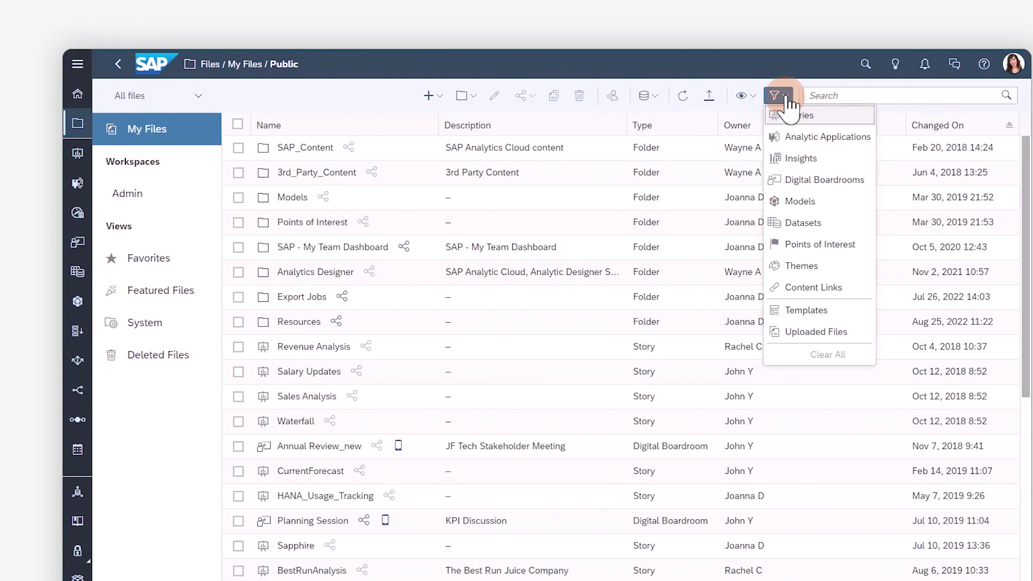
Search the files for 'financial' so Financial Overview leads the results
{"action": "left_click", "coordinate": [652, 99]}
{"action": "left_click", "coordinate": [688, 97]}
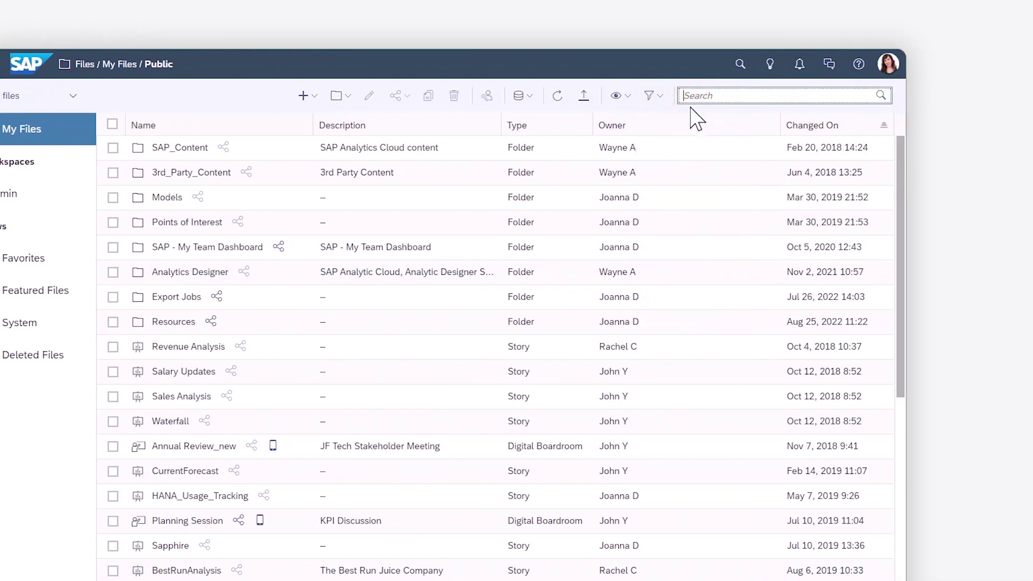
{"action": "type", "text": "financial"}
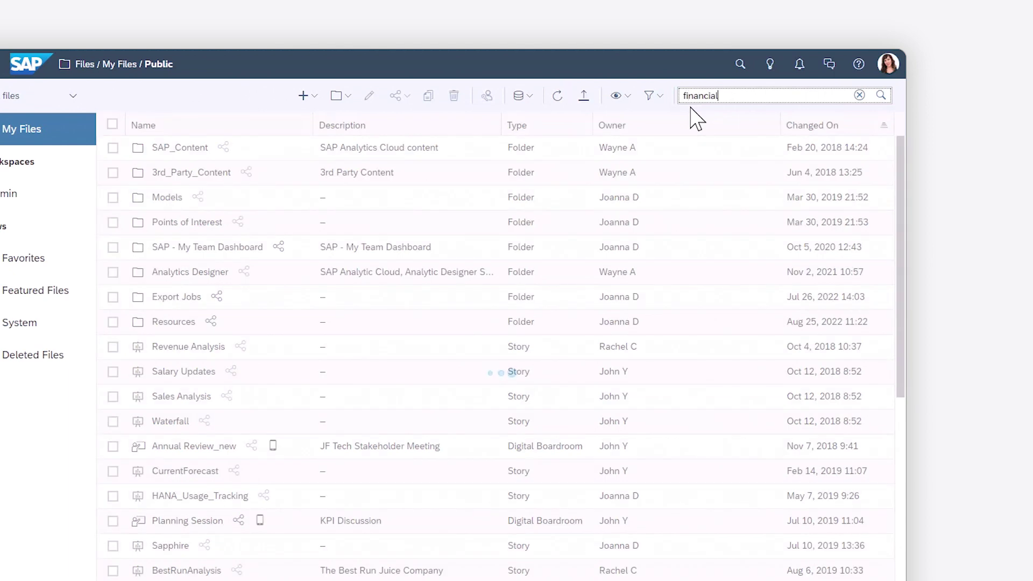
{"action": "left_click", "coordinate": [886, 132]}
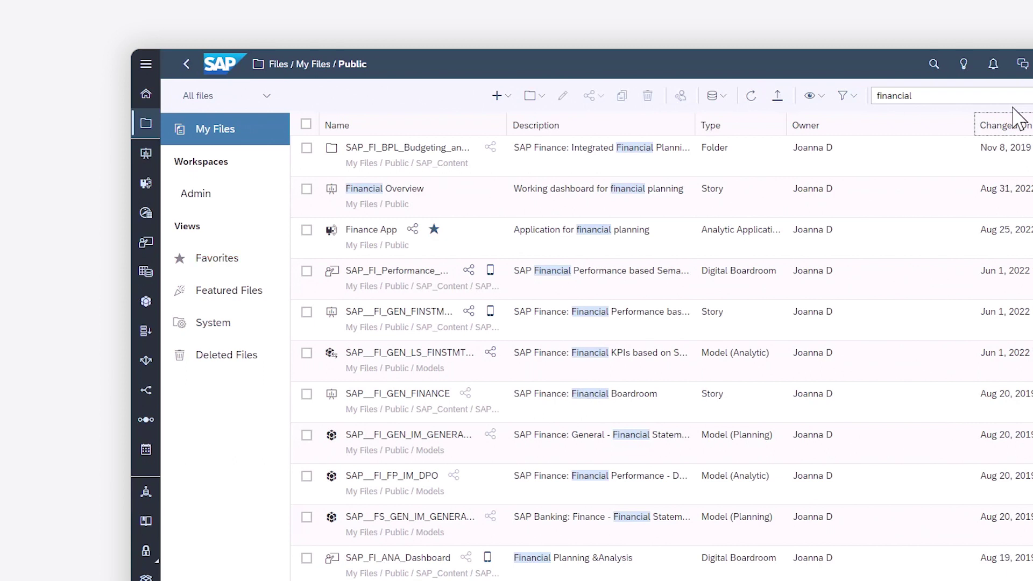
Preview the Financial Overview story, return, and select its row in the results
{"action": "left_click", "coordinate": [386, 190]}
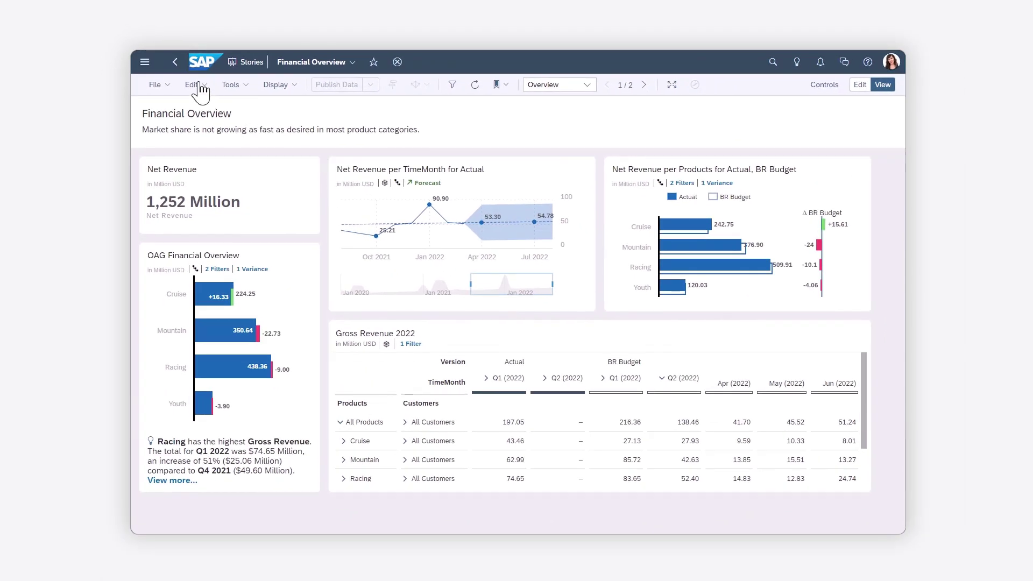
{"action": "left_click", "coordinate": [176, 62]}
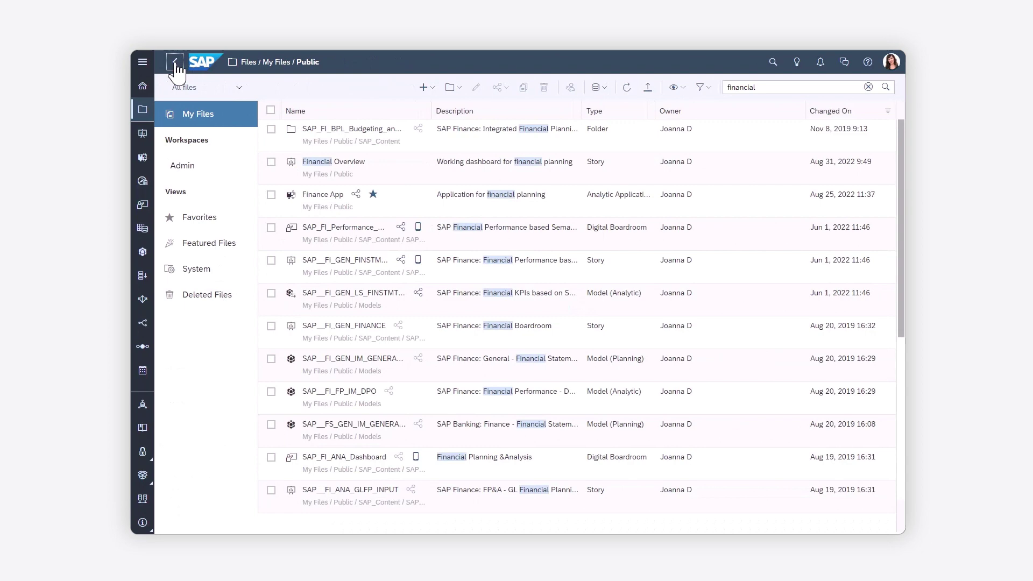
{"action": "left_click", "coordinate": [305, 188]}
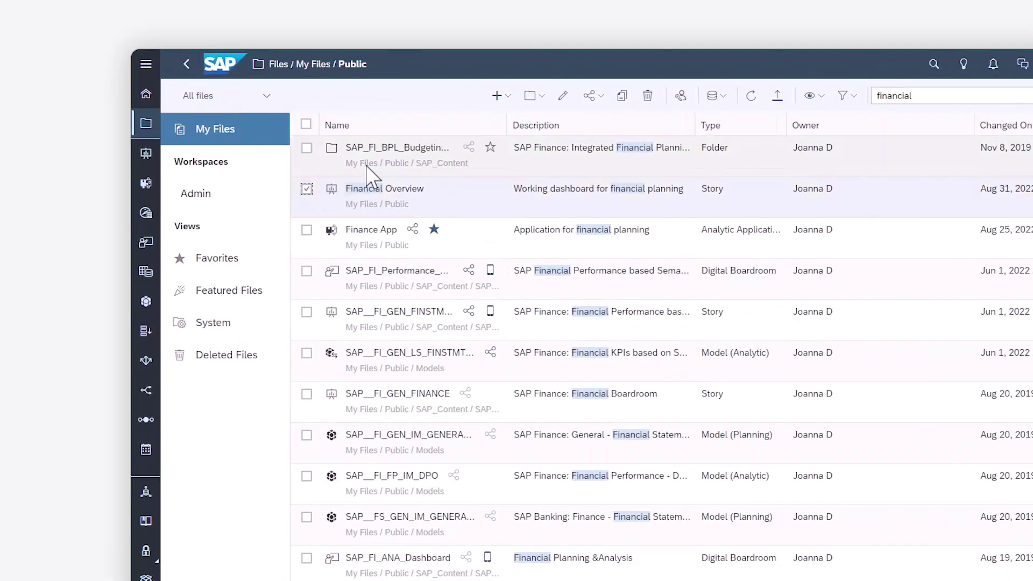
{"action": "left_click", "coordinate": [533, 97]}
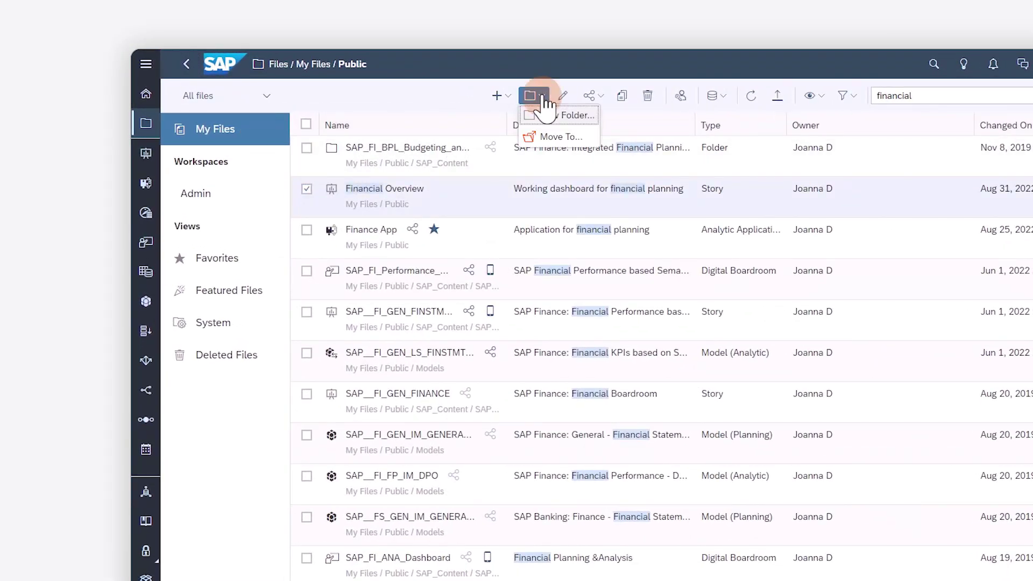
{"action": "left_click", "coordinate": [543, 104]}
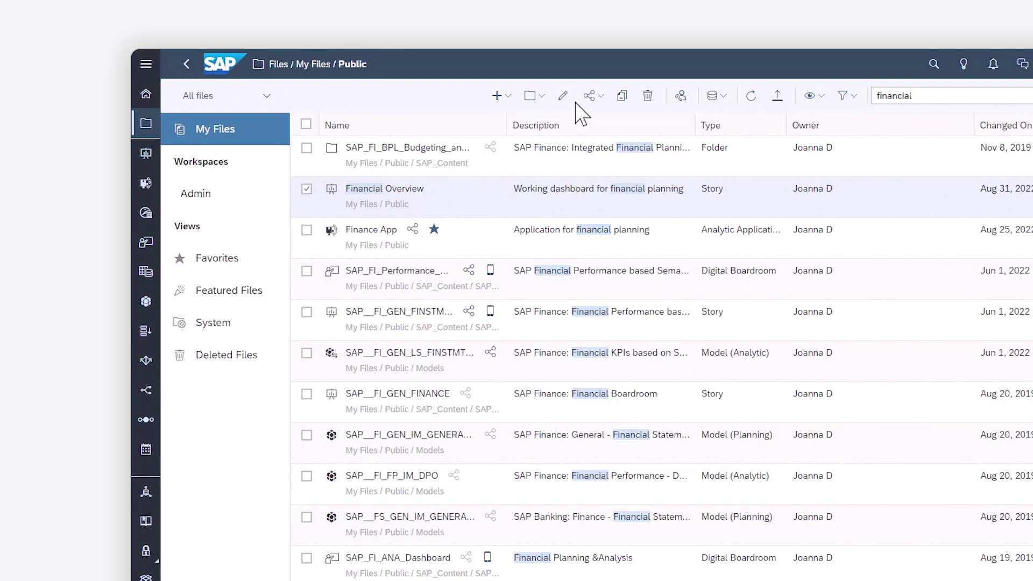
Start publishing Financial Overview to the Catalog and bring up the team list
{"action": "left_click", "coordinate": [601, 97]}
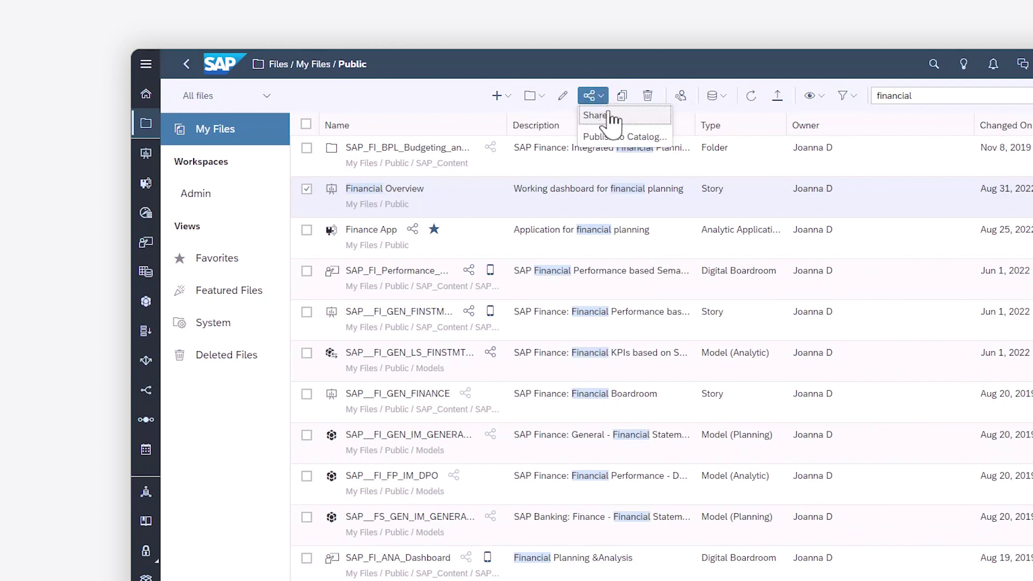
{"action": "left_click", "coordinate": [622, 137]}
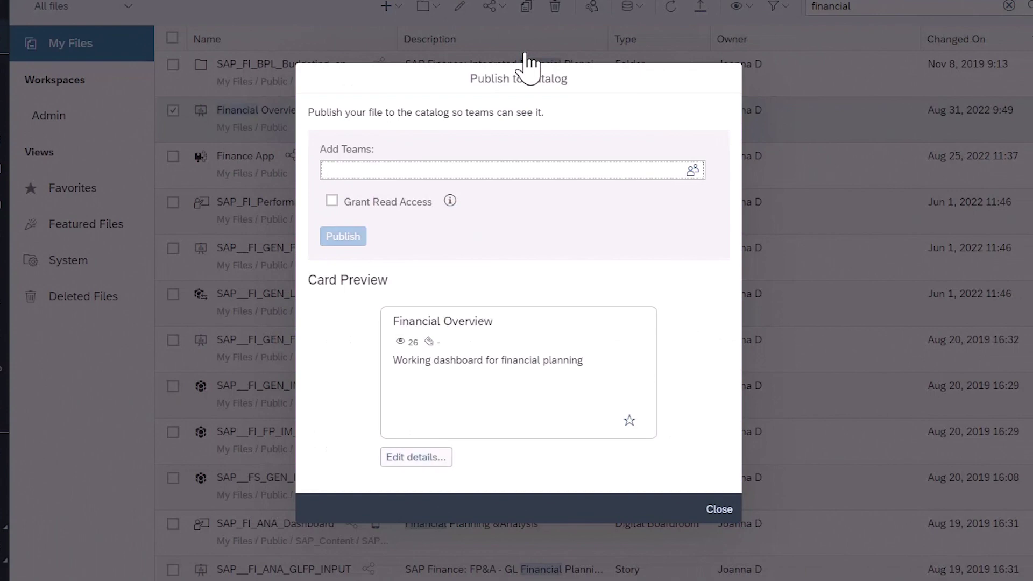
{"action": "left_click", "coordinate": [706, 184]}
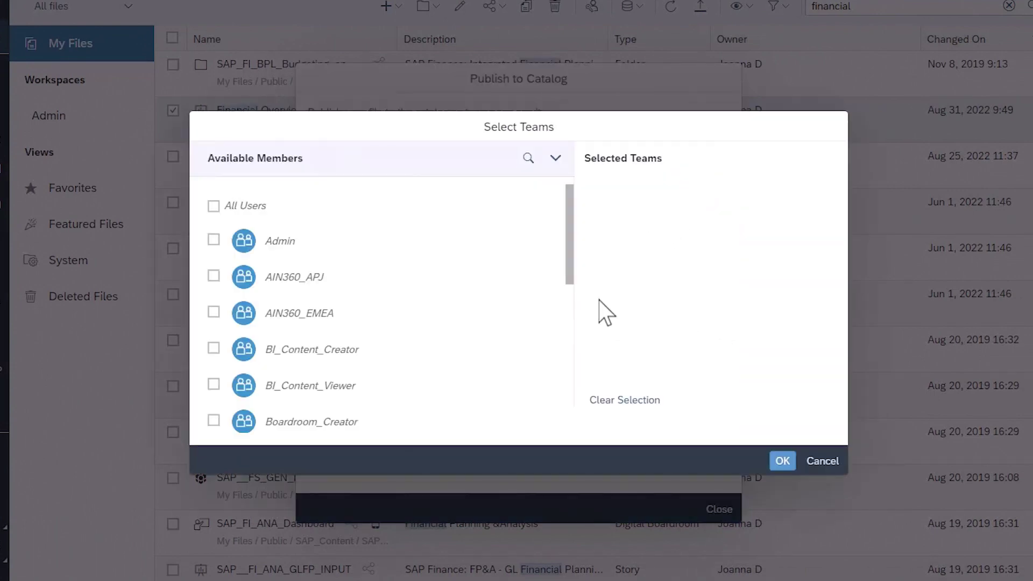
{"action": "left_click", "coordinate": [570, 351]}
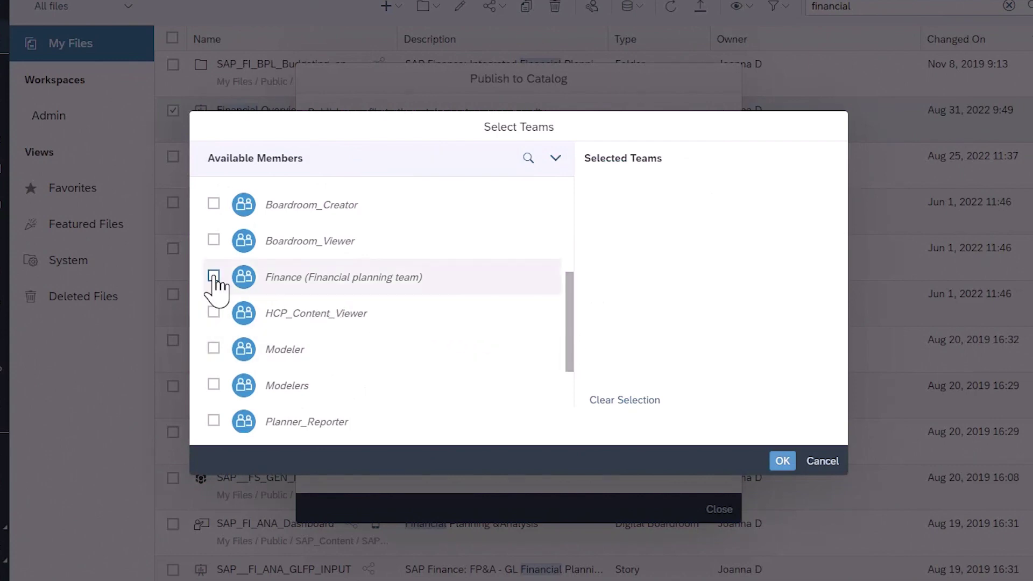
Publish the story to the Finance team with read access granted
{"action": "left_click", "coordinate": [214, 276]}
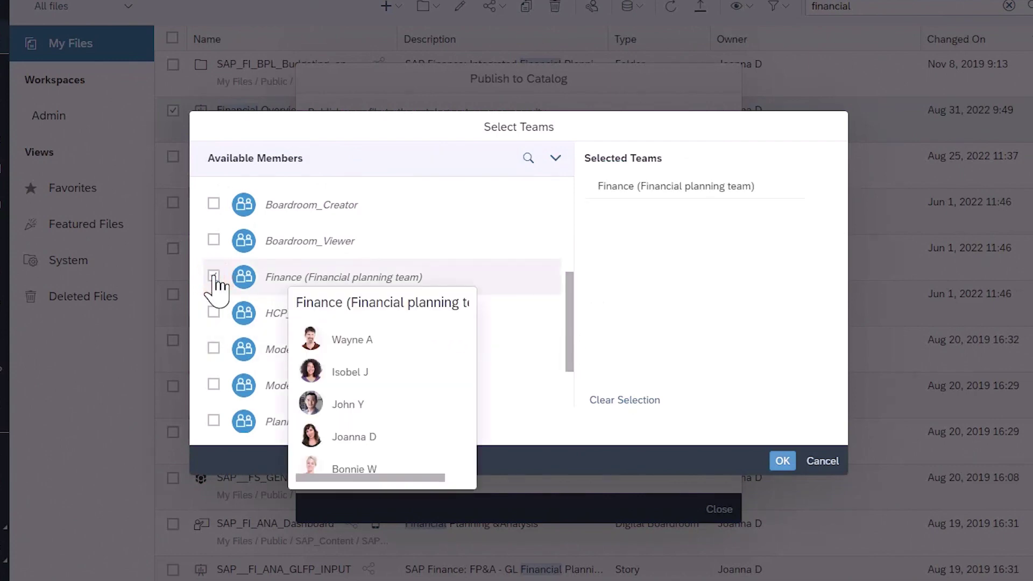
{"action": "left_click", "coordinate": [782, 461]}
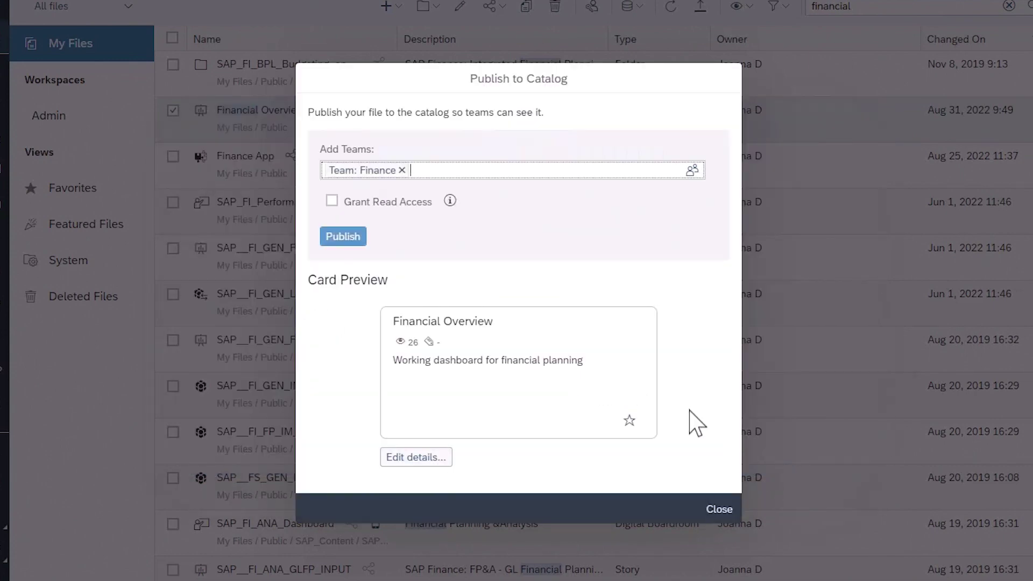
{"action": "left_click", "coordinate": [332, 203]}
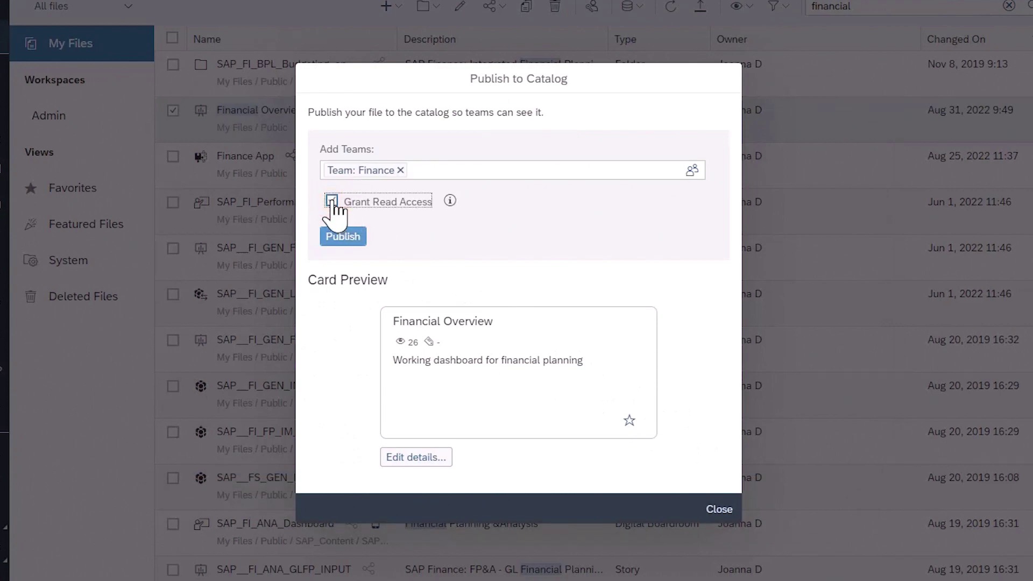
{"action": "left_click", "coordinate": [345, 241]}
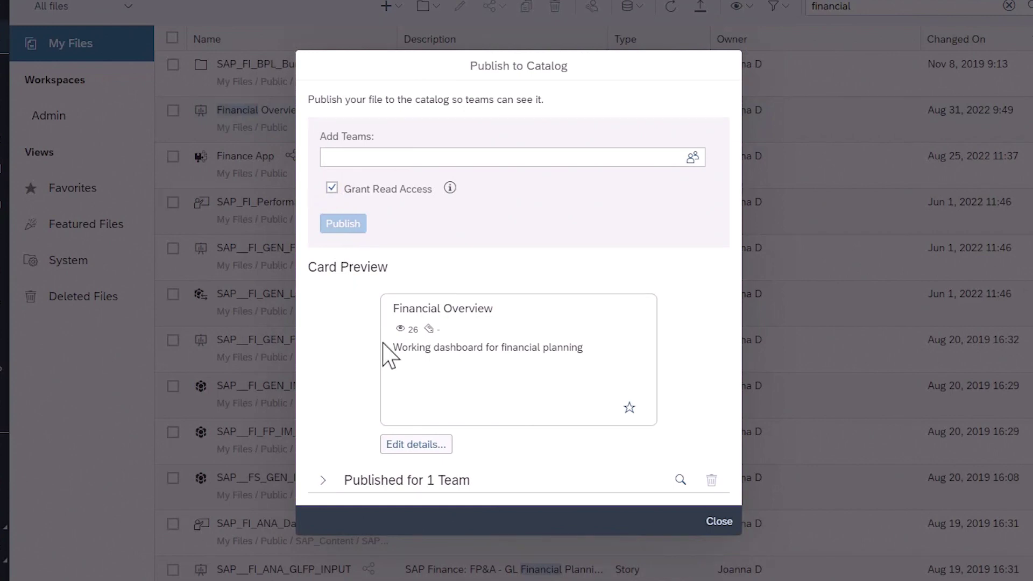
Add the desk photo JPG as the catalog card's thumbnail image
{"action": "left_click", "coordinate": [418, 445]}
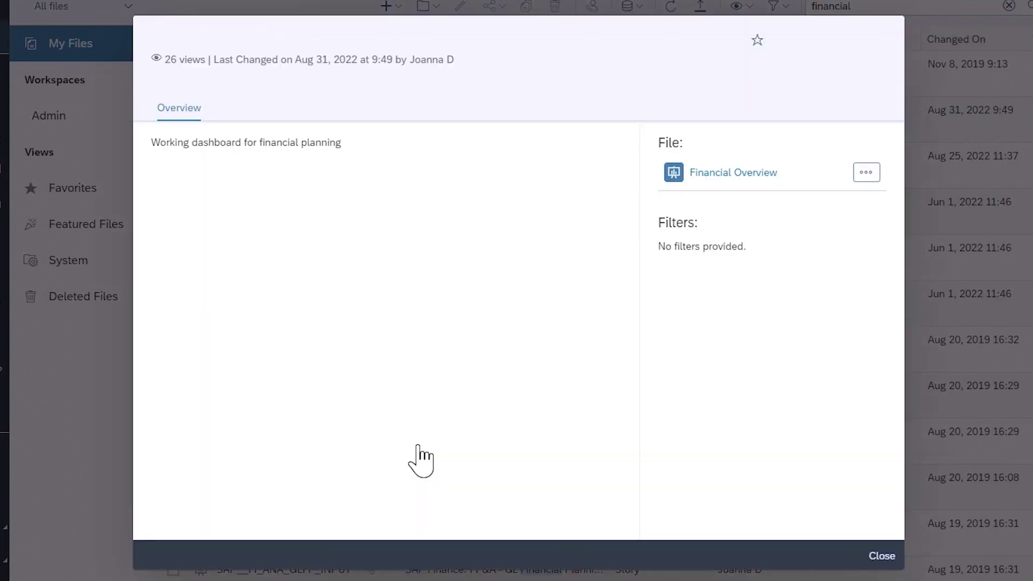
{"action": "left_click", "coordinate": [391, 473]}
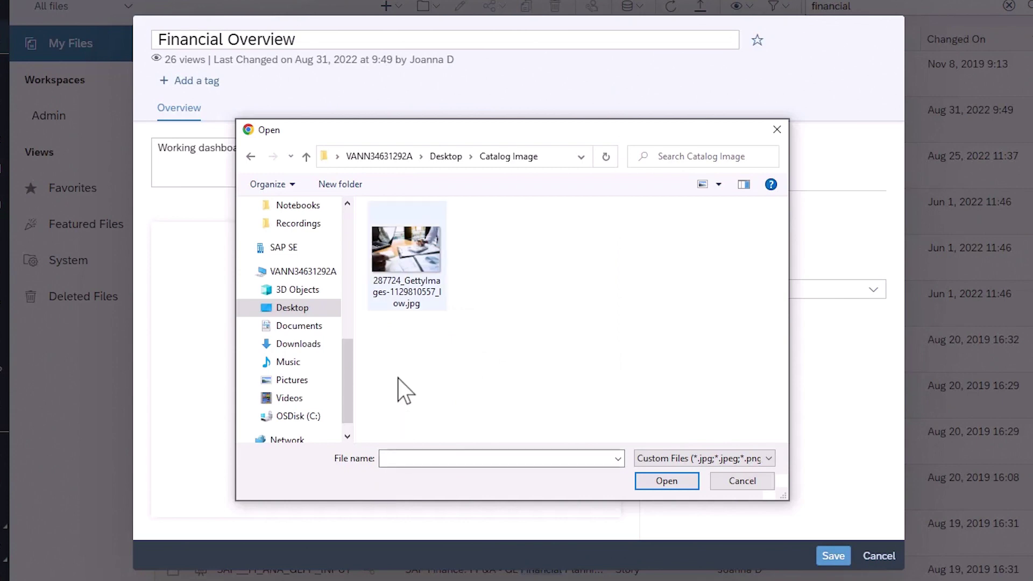
{"action": "left_click", "coordinate": [411, 258]}
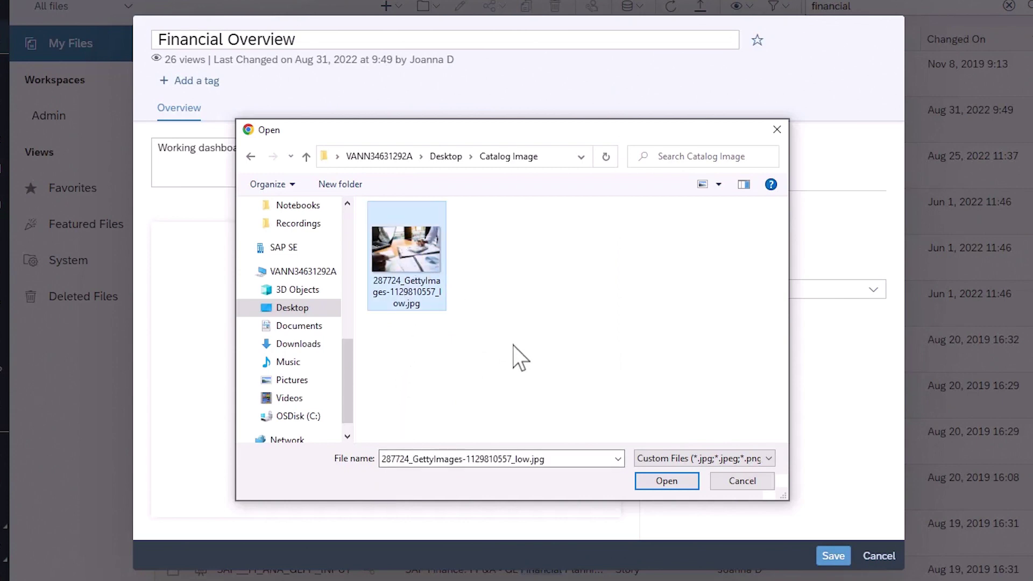
{"action": "left_click", "coordinate": [667, 482]}
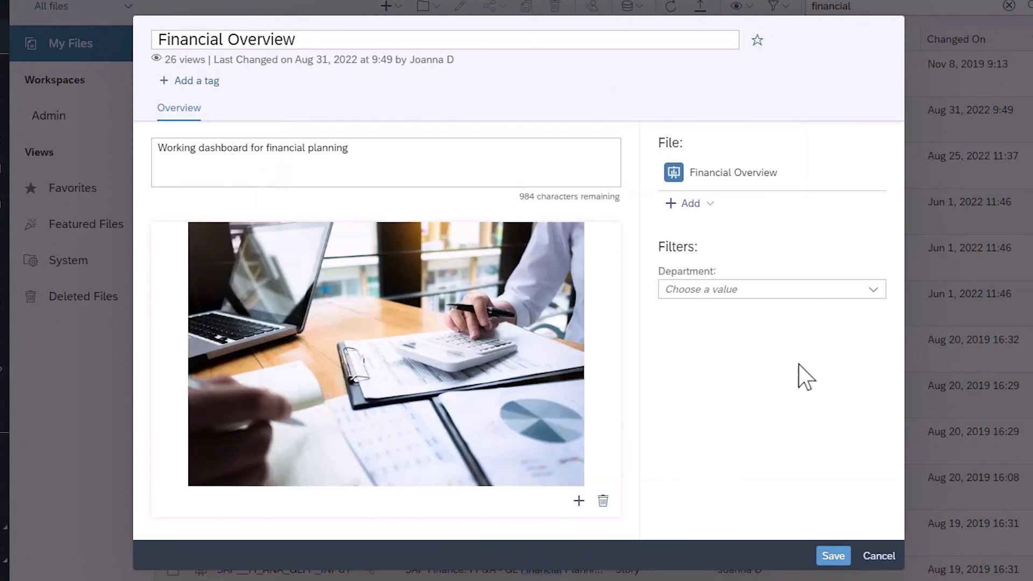
Tag the card with the Finance department and save the details
{"action": "left_click", "coordinate": [874, 291]}
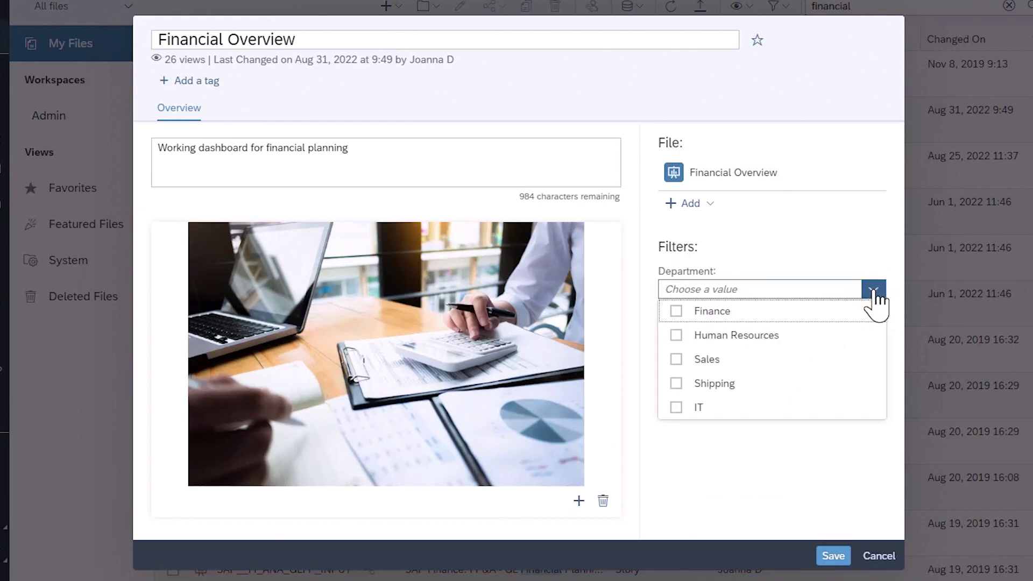
{"action": "left_click", "coordinate": [677, 312]}
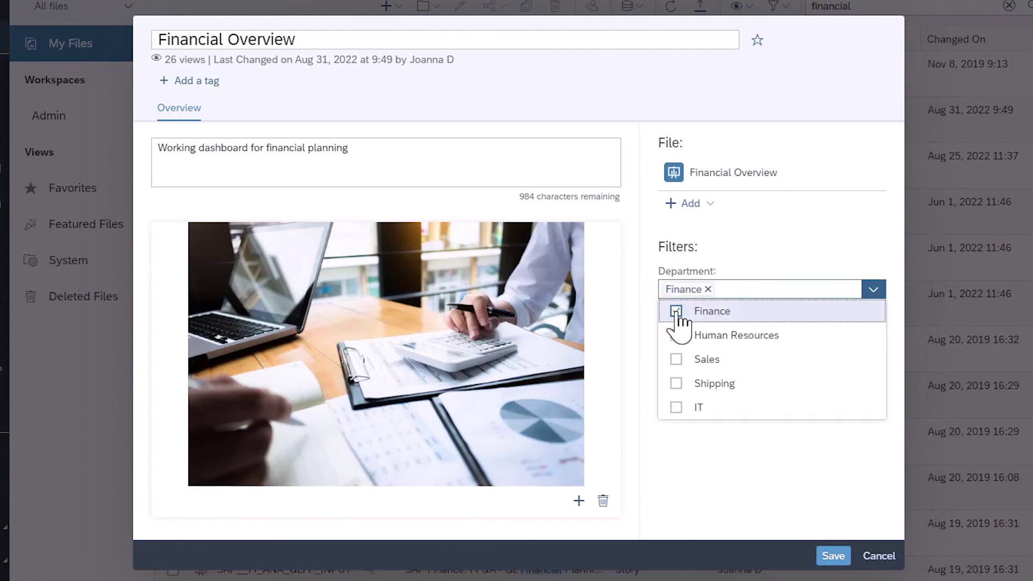
{"action": "left_click", "coordinate": [730, 455]}
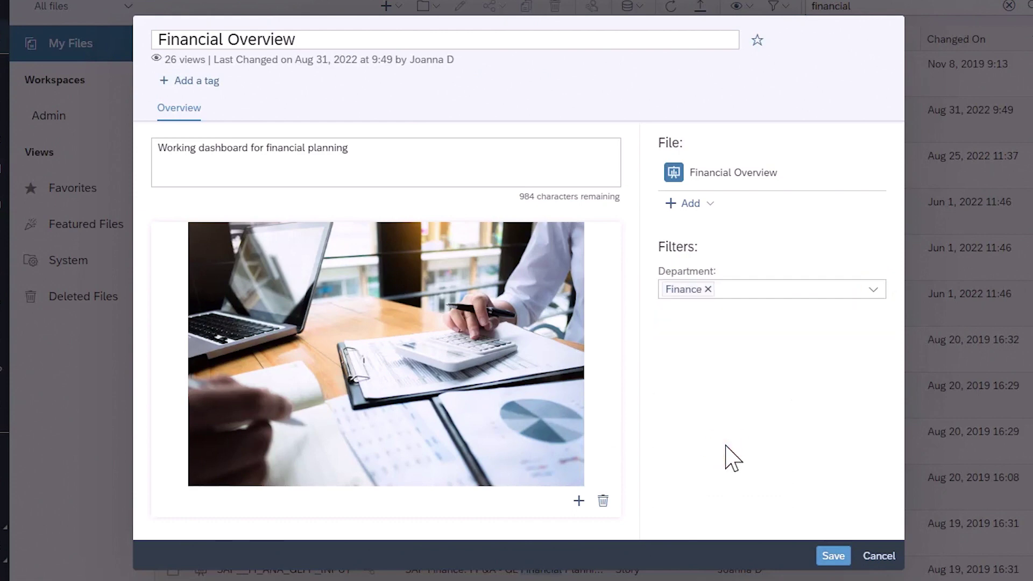
{"action": "left_click", "coordinate": [835, 556]}
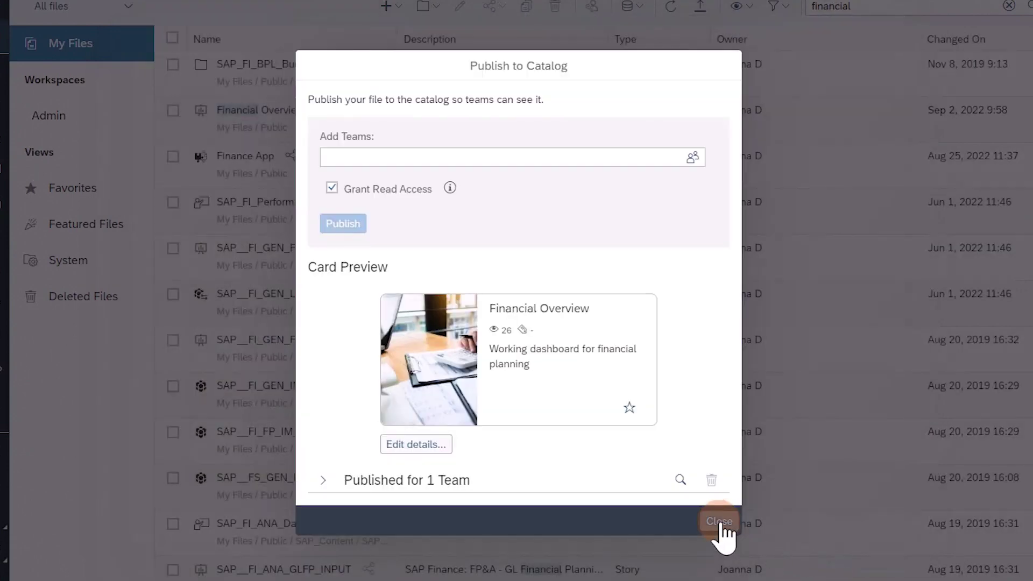
Close the publishing dialog and return to the Home Catalog showing Financial Overview first
{"action": "left_click", "coordinate": [720, 522]}
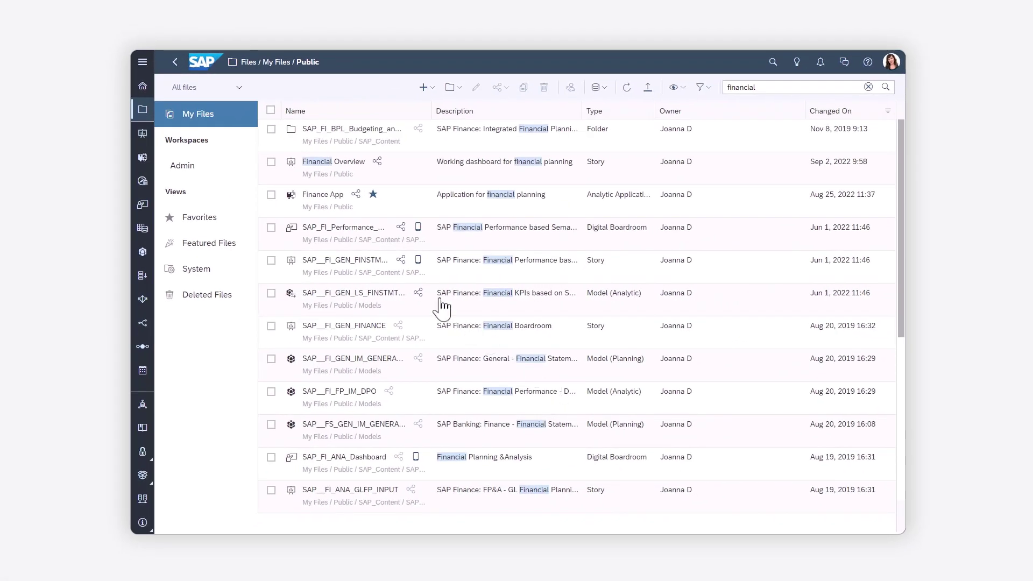
{"action": "left_click", "coordinate": [143, 88]}
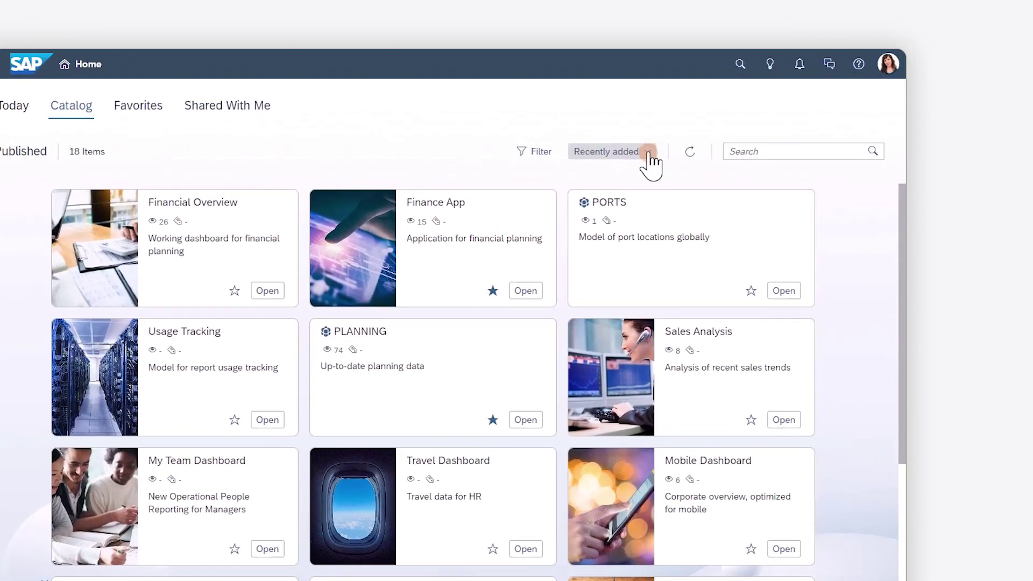
Sort the Catalog A–Z and filter it to Stories in the Finance department
{"action": "left_click", "coordinate": [633, 162]}
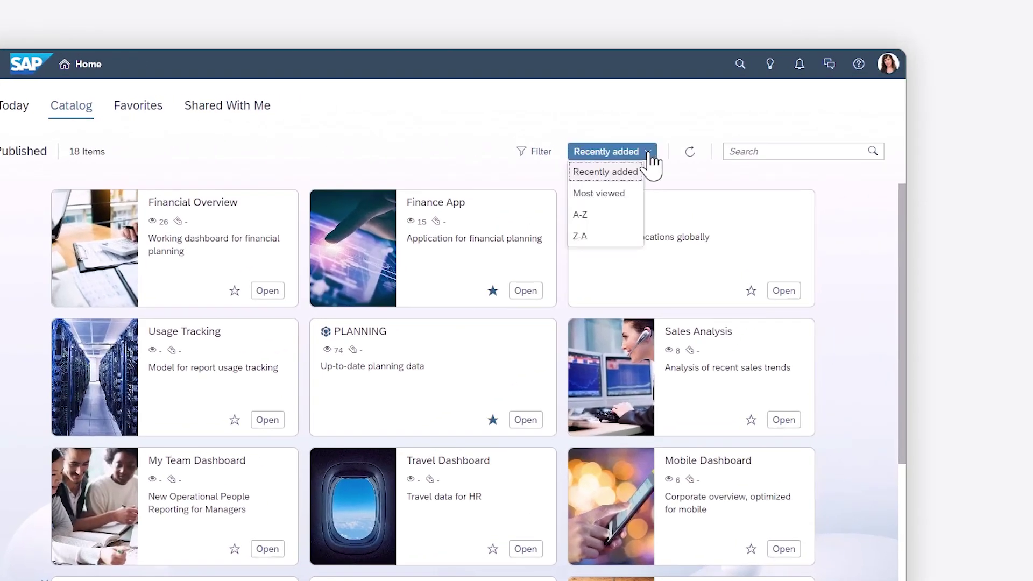
{"action": "left_click", "coordinate": [586, 228]}
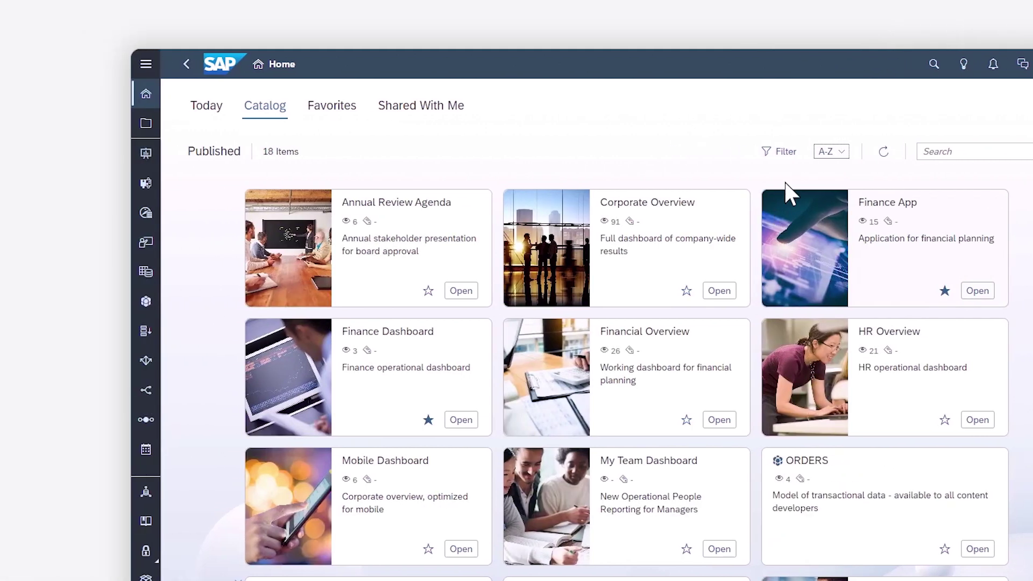
{"action": "left_click", "coordinate": [782, 157]}
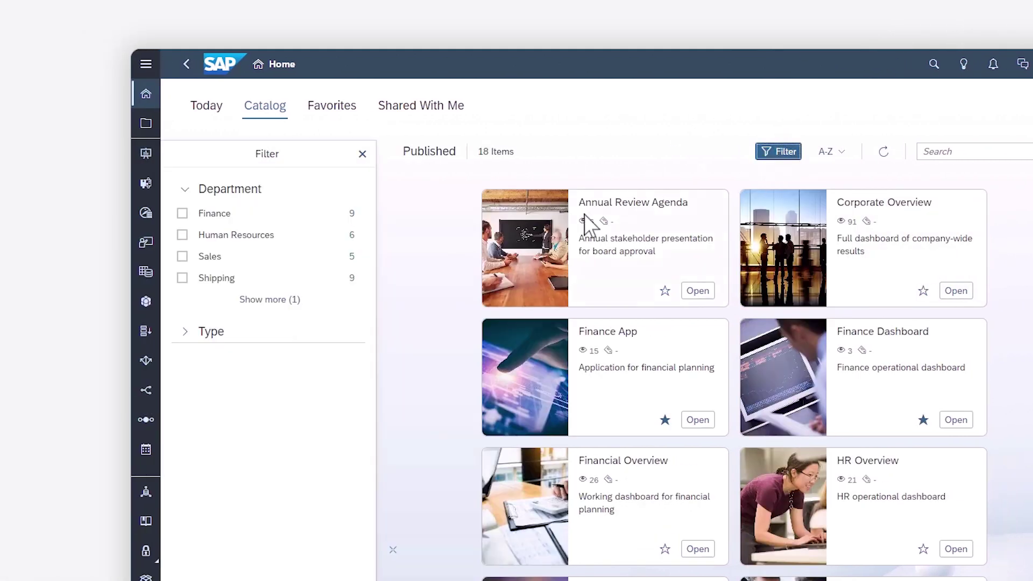
{"action": "left_click", "coordinate": [185, 332]}
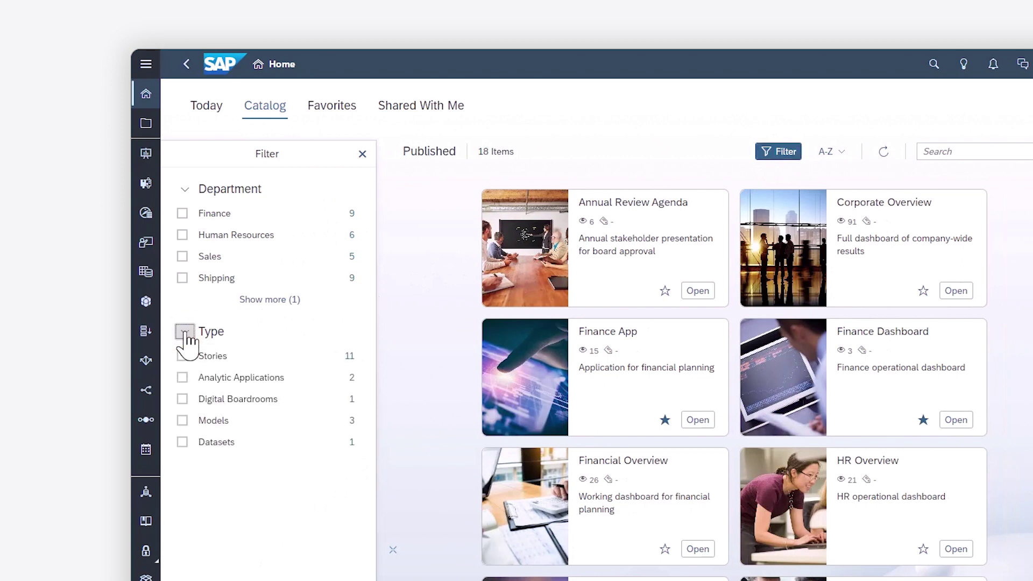
{"action": "left_click", "coordinate": [183, 356]}
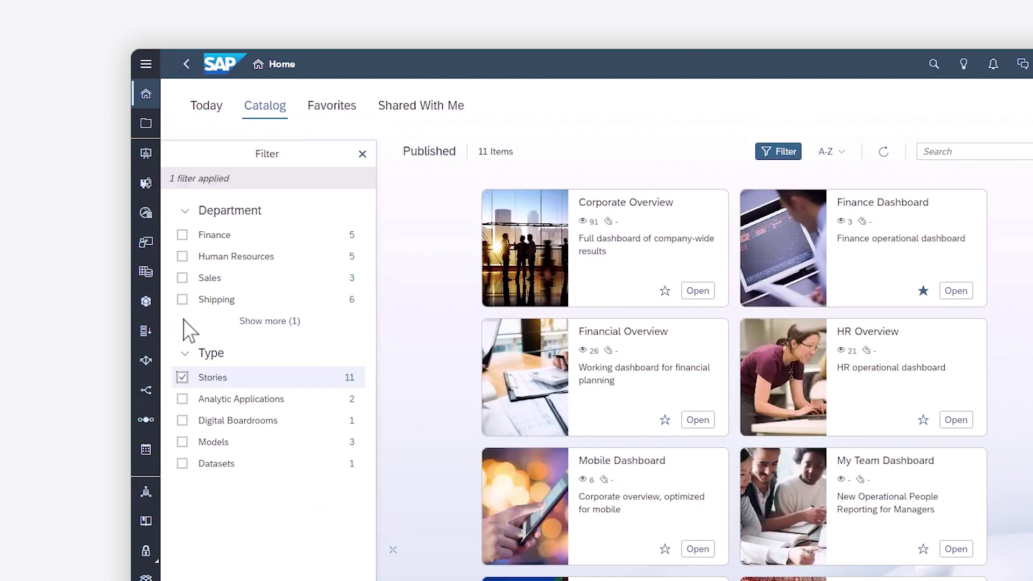
{"action": "left_click", "coordinate": [183, 235]}
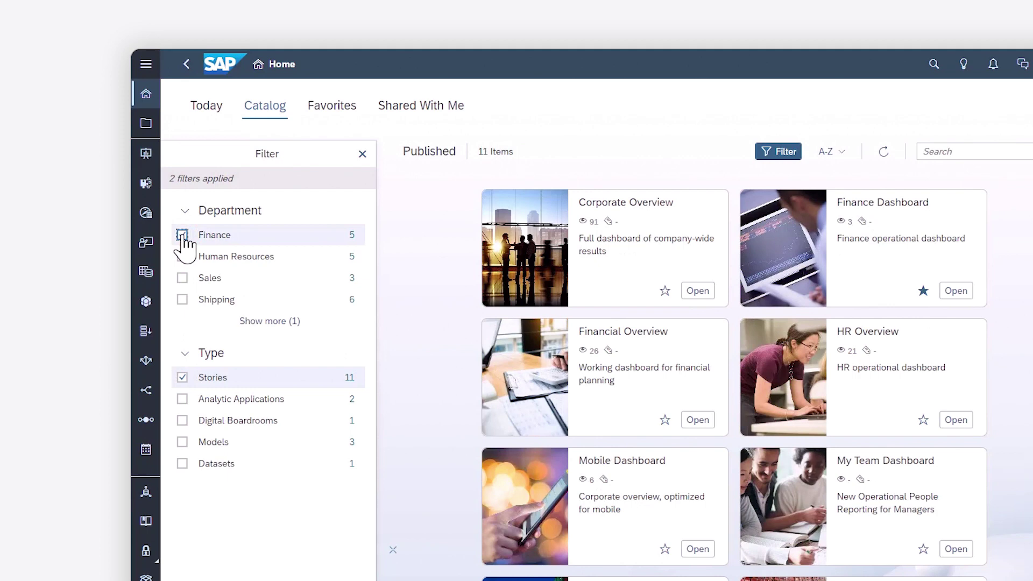